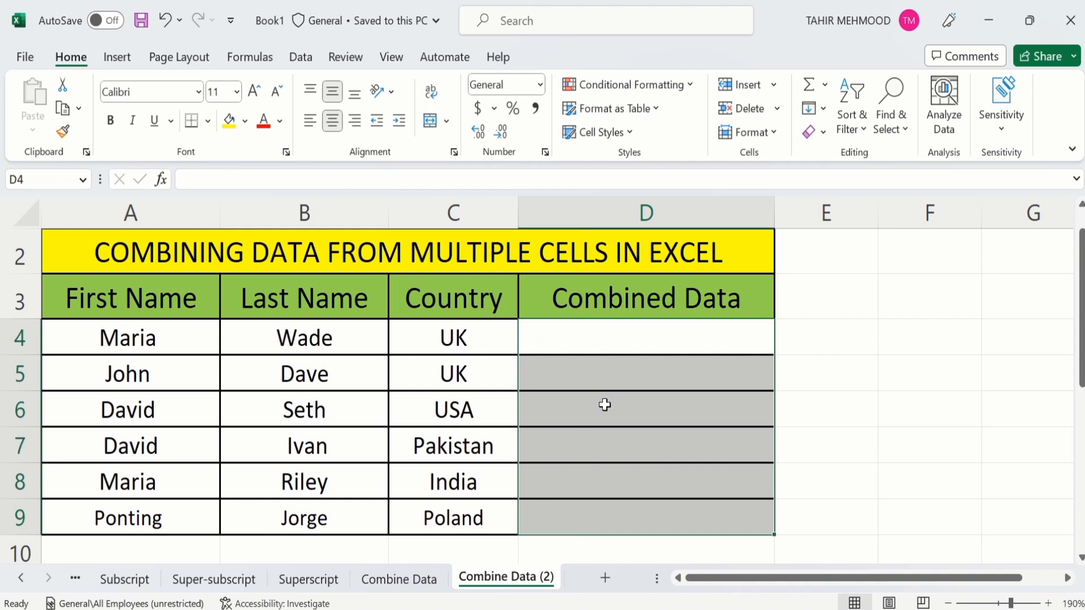
Step: Select D4 in the Combined Data column and begin a formula with '='
click(828, 378)
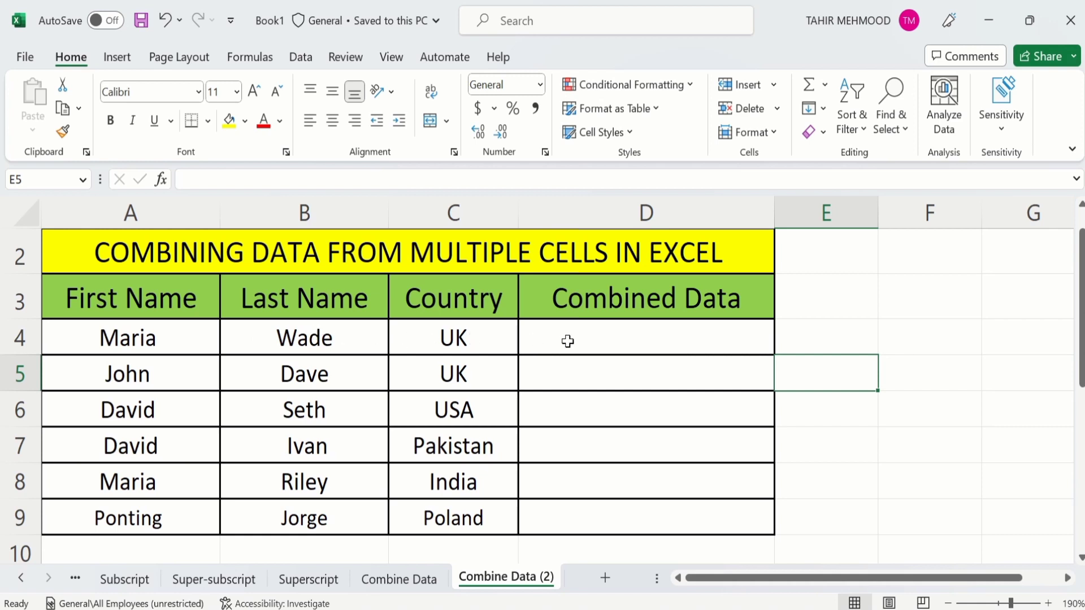
click(670, 342)
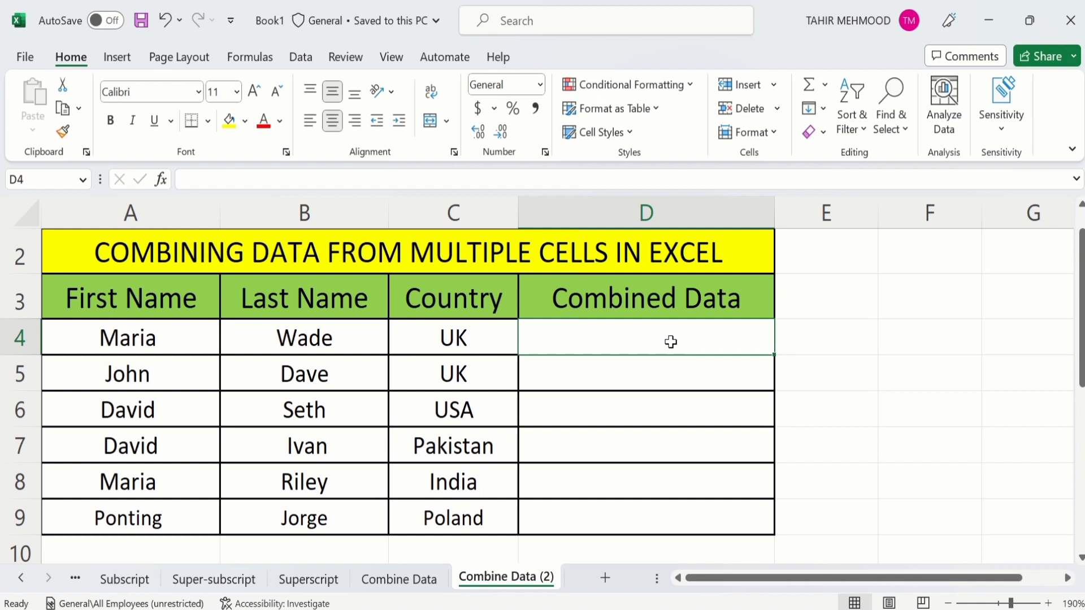
text(=)
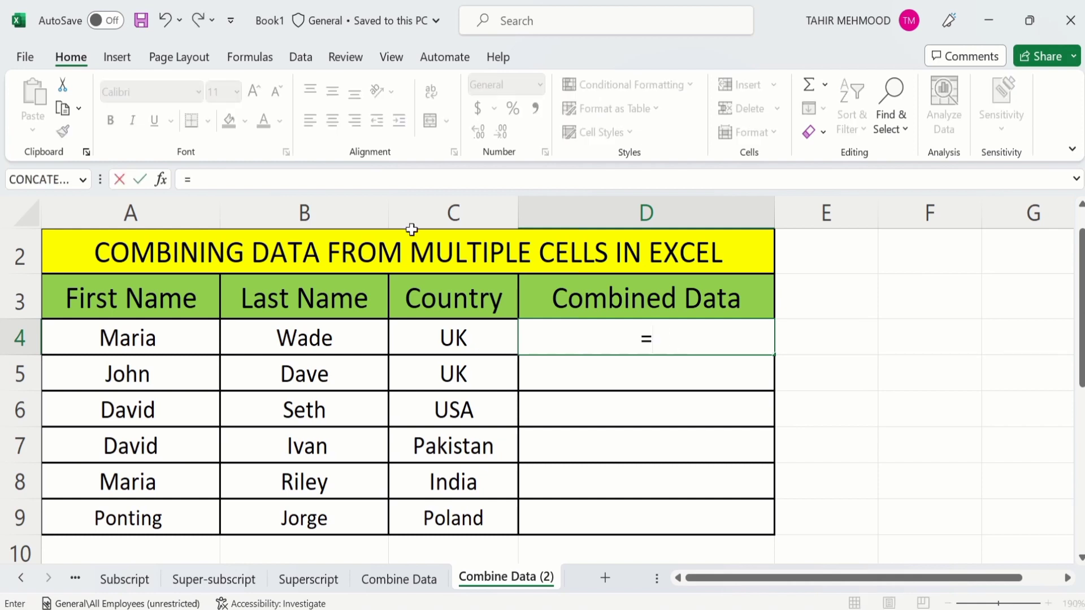
Step: In Insert Function, clear the search box, set category to All, and search for CONCATENATE
click(162, 180)
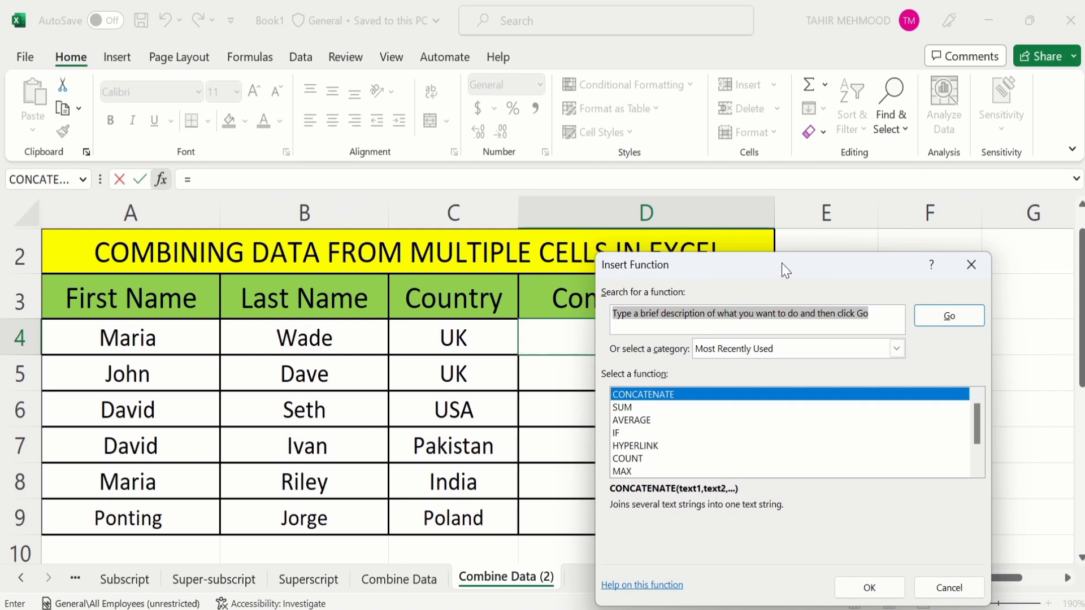
drag(785, 270, 857, 256)
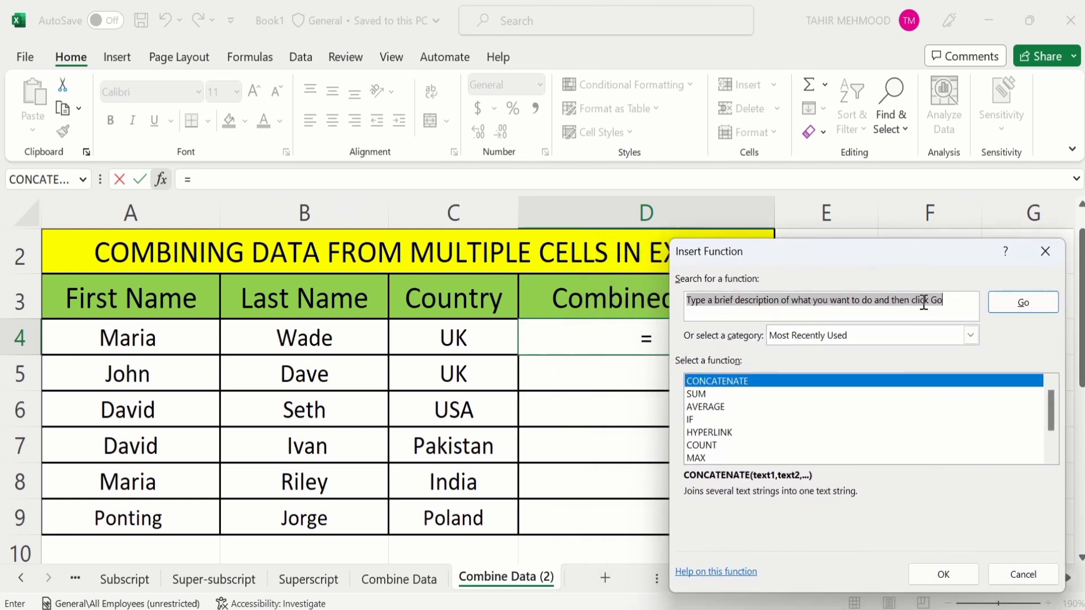
click(945, 304)
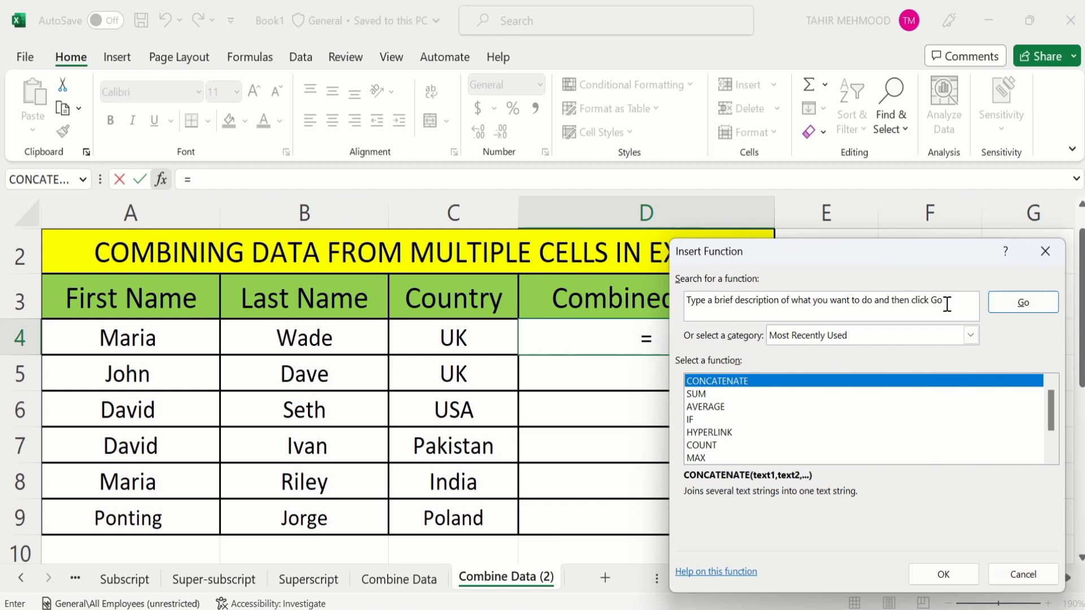
key(BackSpace)
key(BackSpace)
key(BackSpace)
key(BackSpace)
key(BackSpace)
key(BackSpace)
key(BackSpace)
key(BackSpace)
key(BackSpace)
key(BackSpace)
key(BackSpace)
key(BackSpace)
key(BackSpace)
key(BackSpace)
key(BackSpace)
key(BackSpace)
key(BackSpace)
key(BackSpace)
key(BackSpace)
key(BackSpace)
key(BackSpace)
key(BackSpace)
key(BackSpace)
key(BackSpace)
key(BackSpace)
key(BackSpace)
key(BackSpace)
key(BackSpace)
key(BackSpace)
key(BackSpace)
key(BackSpace)
key(BackSpace)
key(BackSpace)
key(BackSpace)
key(BackSpace)
key(BackSpace)
key(BackSpace)
key(BackSpace)
key(BackSpace)
key(BackSpace)
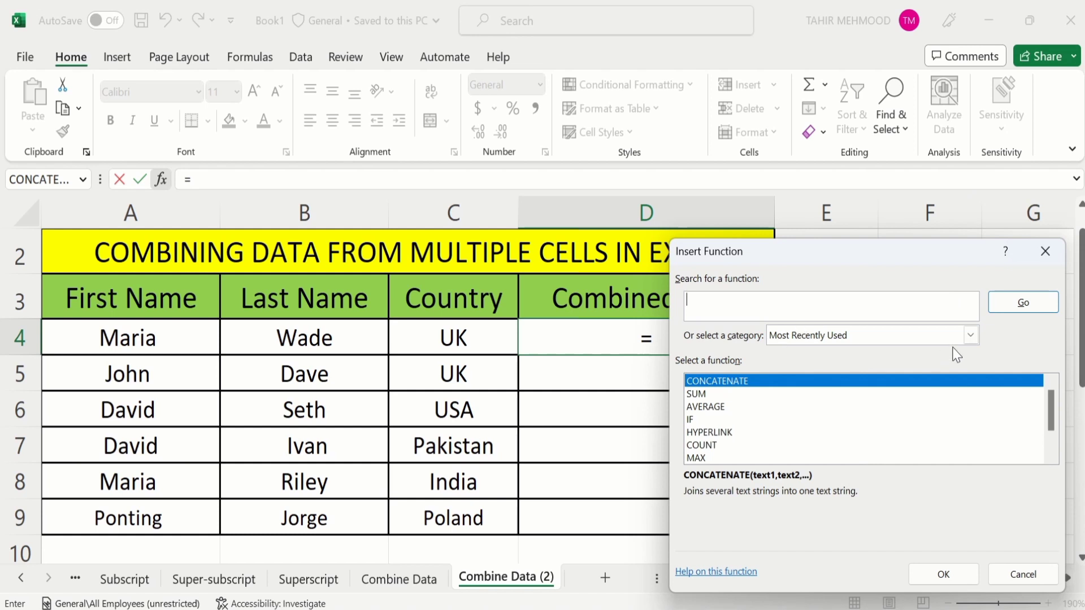
click(973, 335)
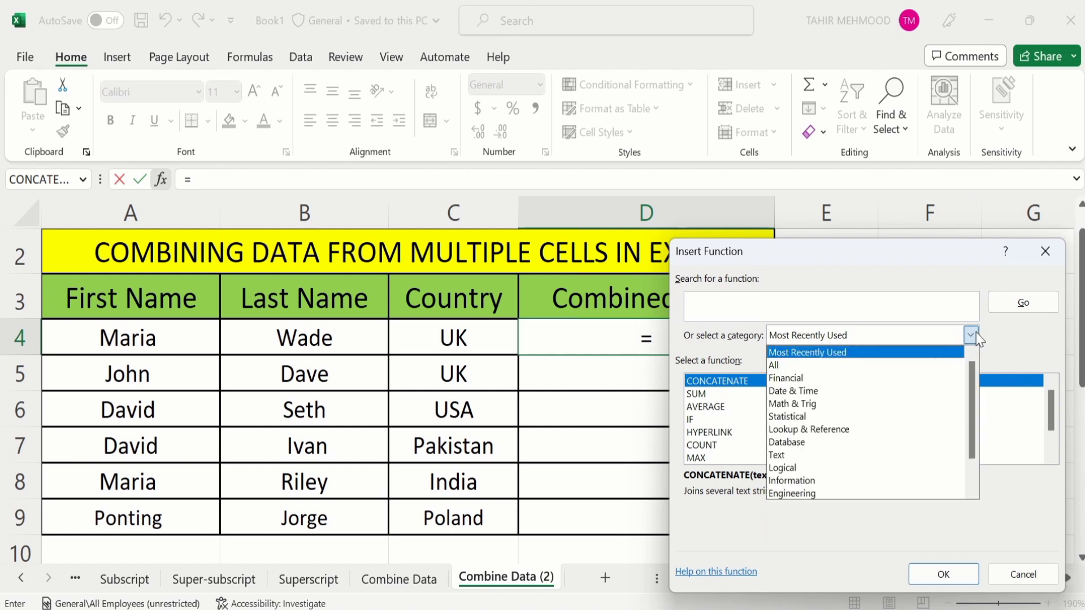
click(898, 369)
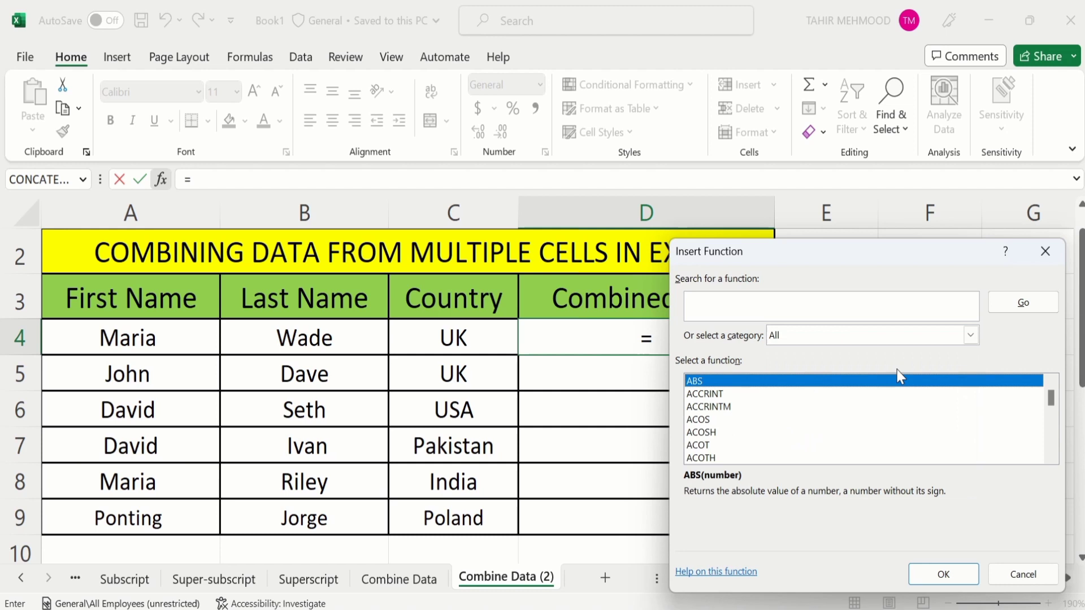
click(719, 303)
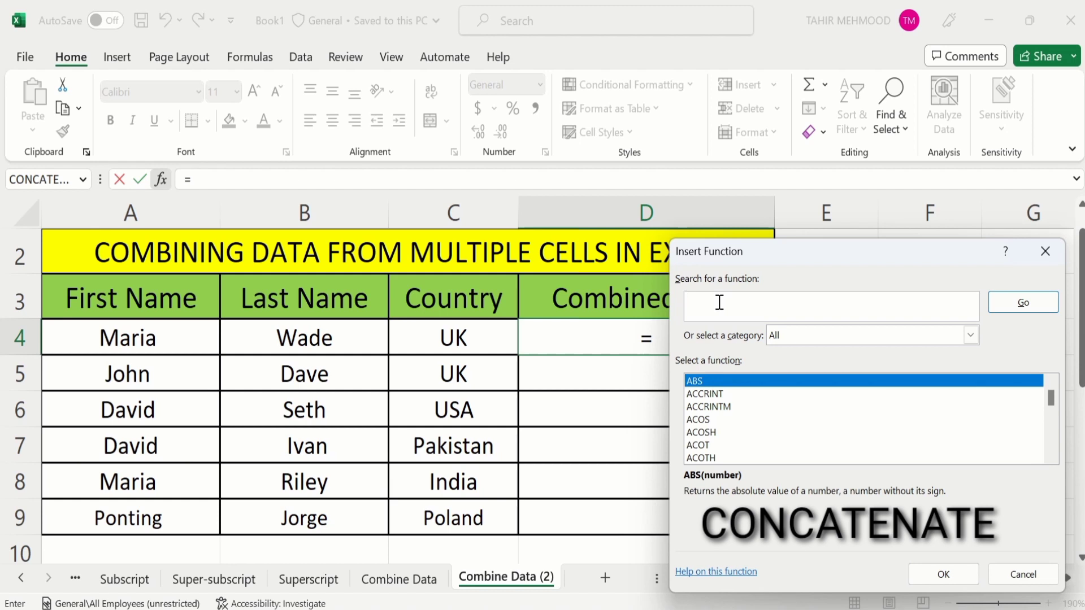
text(CONCA)
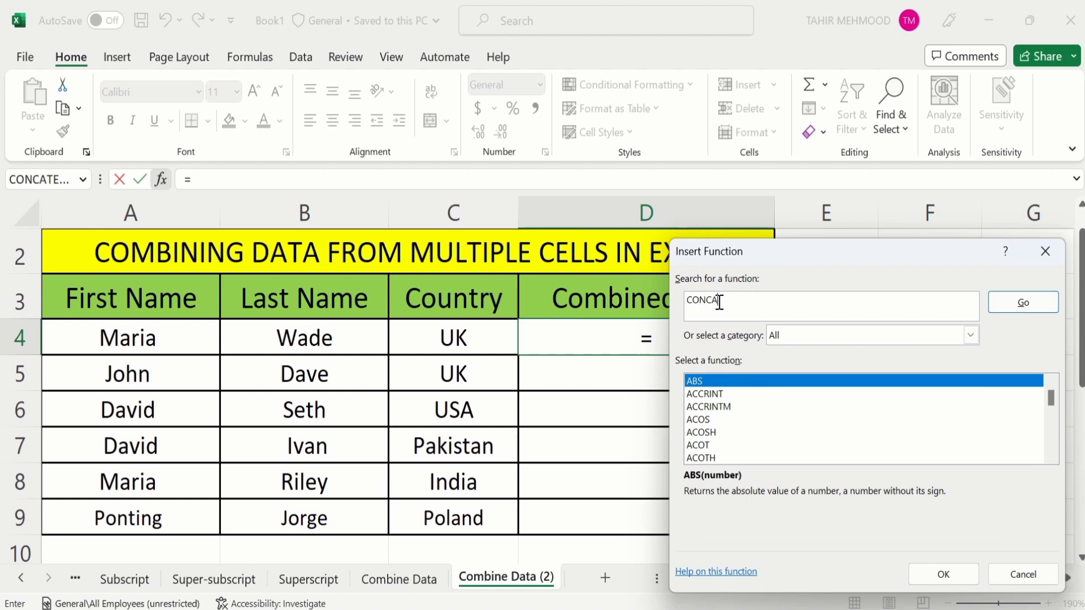
text(TENATE)
click(1011, 306)
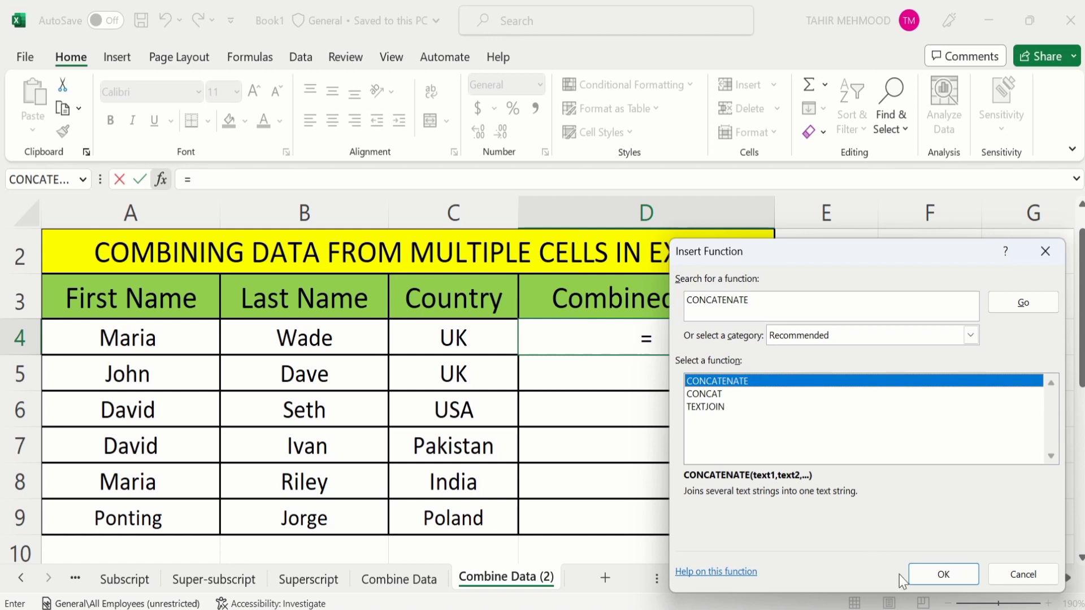
Step: Insert CONCATENATE into D4 with the first name in A4 as Text1, then move to Text2
click(948, 575)
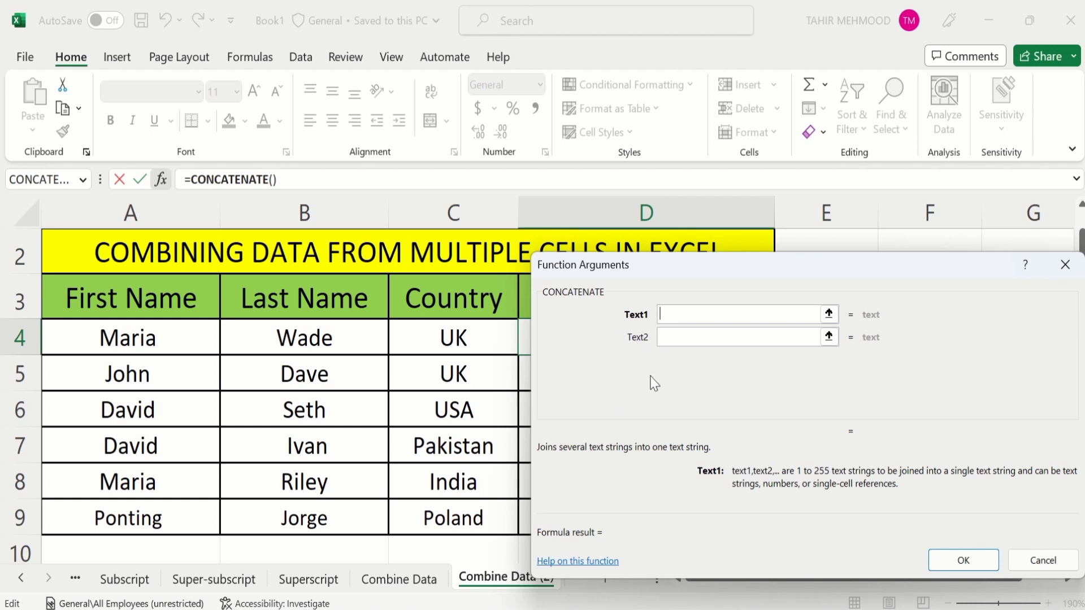
drag(739, 267, 679, 370)
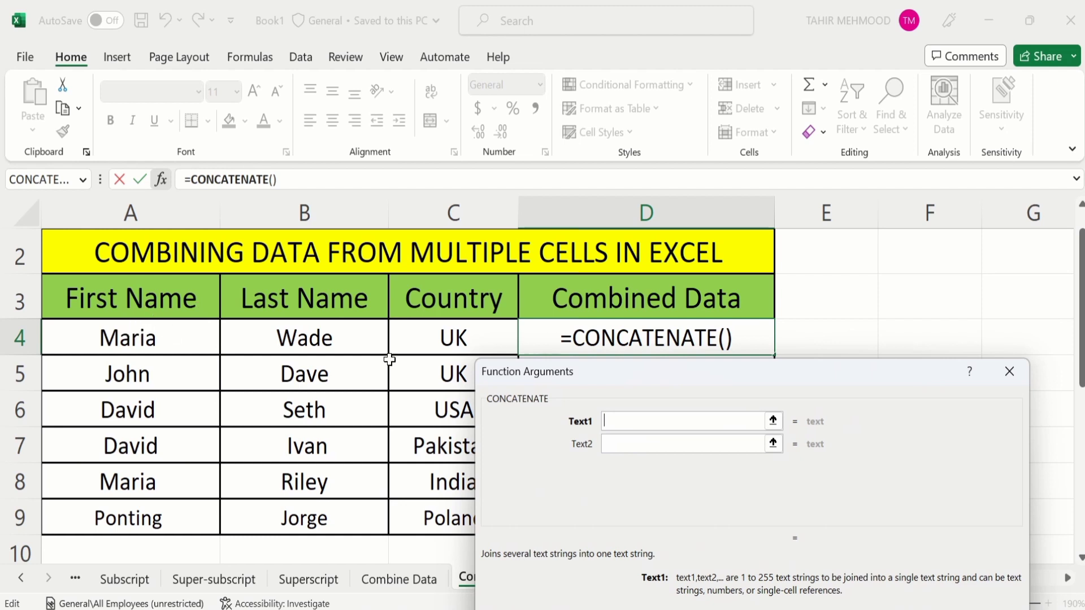
click(610, 419)
click(166, 340)
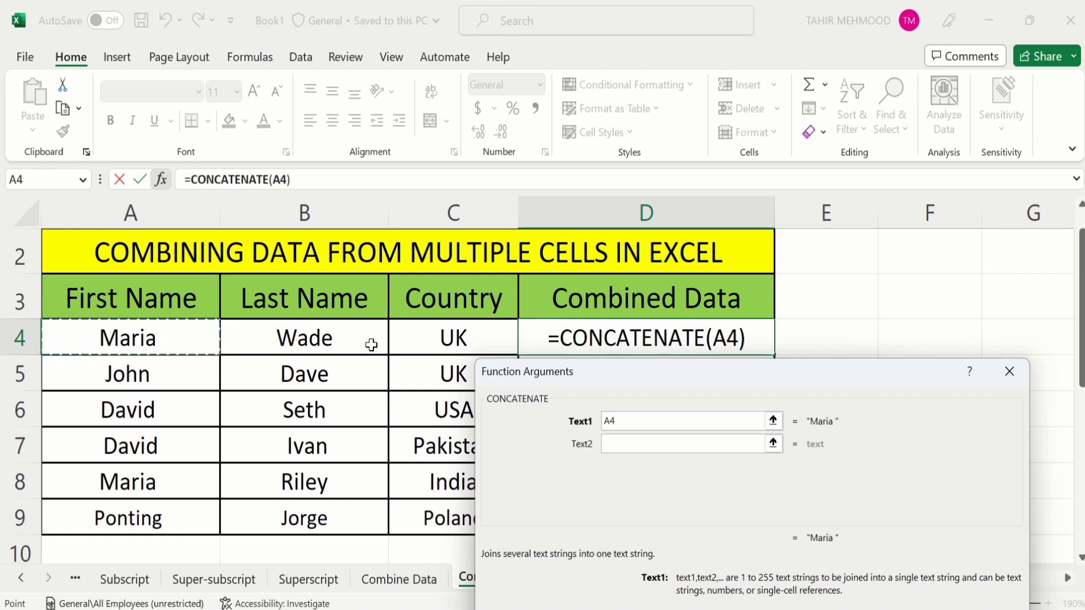
click(614, 445)
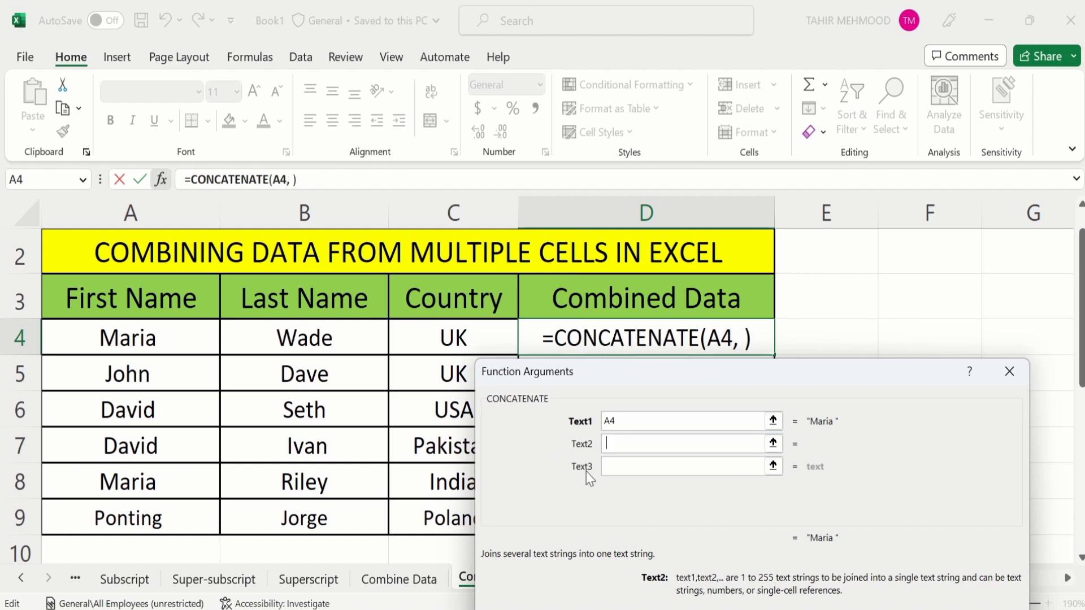
Step: Add the last name in B4 as Text3 and move to Text4 for a comma
click(619, 467)
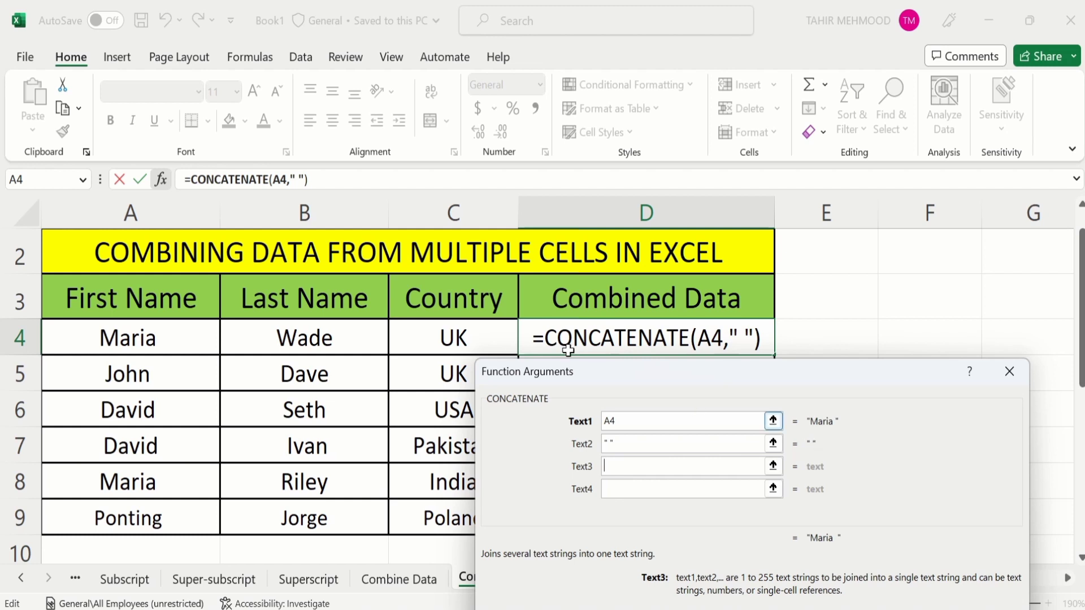
click(322, 337)
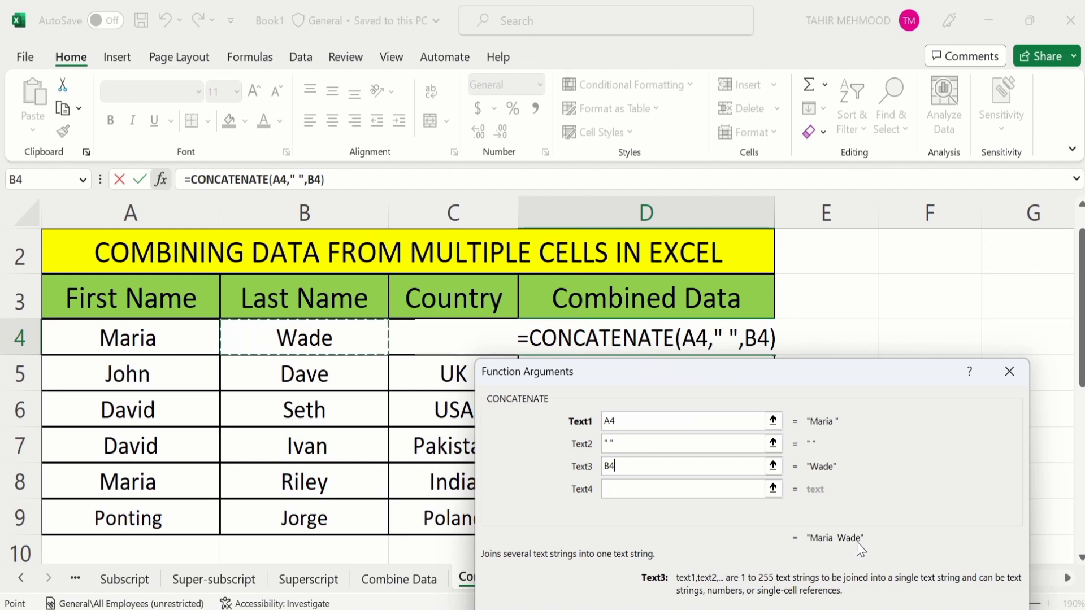
click(615, 490)
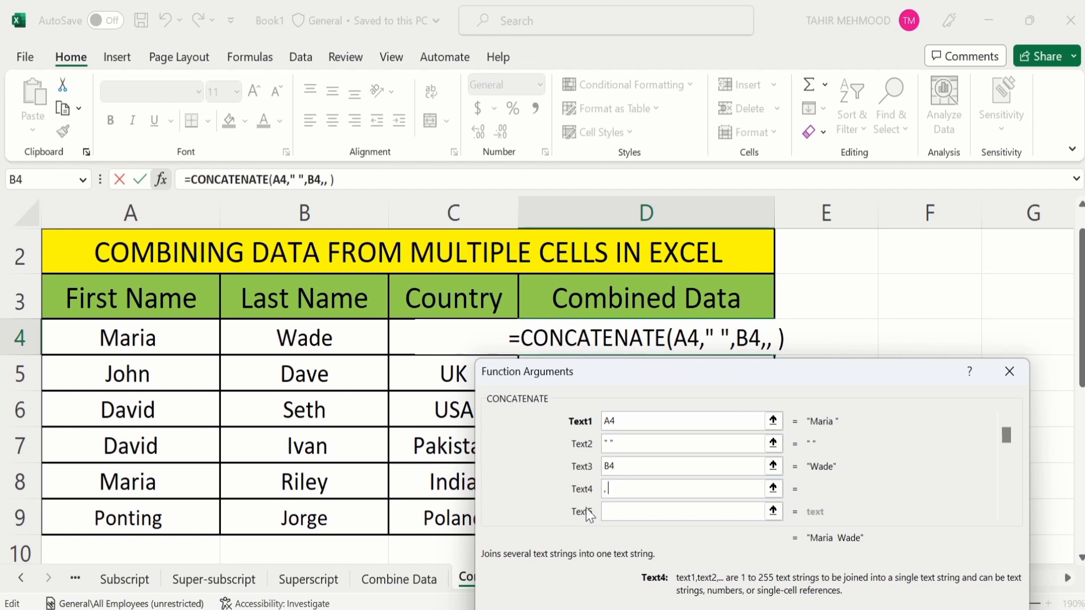
Step: Add the country in C4 as Text5 and move the dialog up to preview the result
click(616, 515)
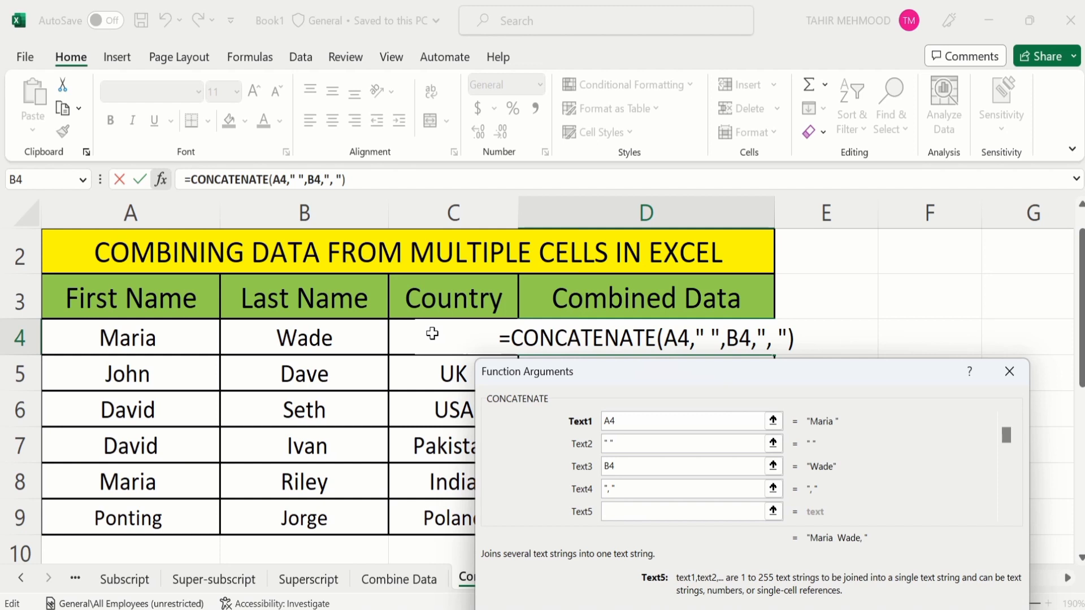
click(432, 334)
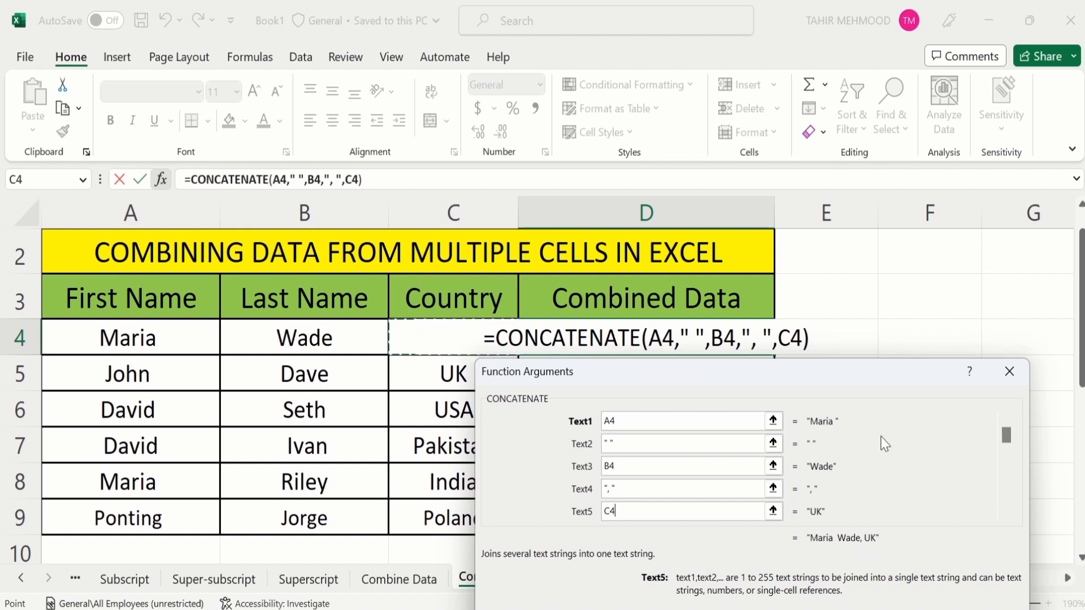
drag(886, 372, 912, 230)
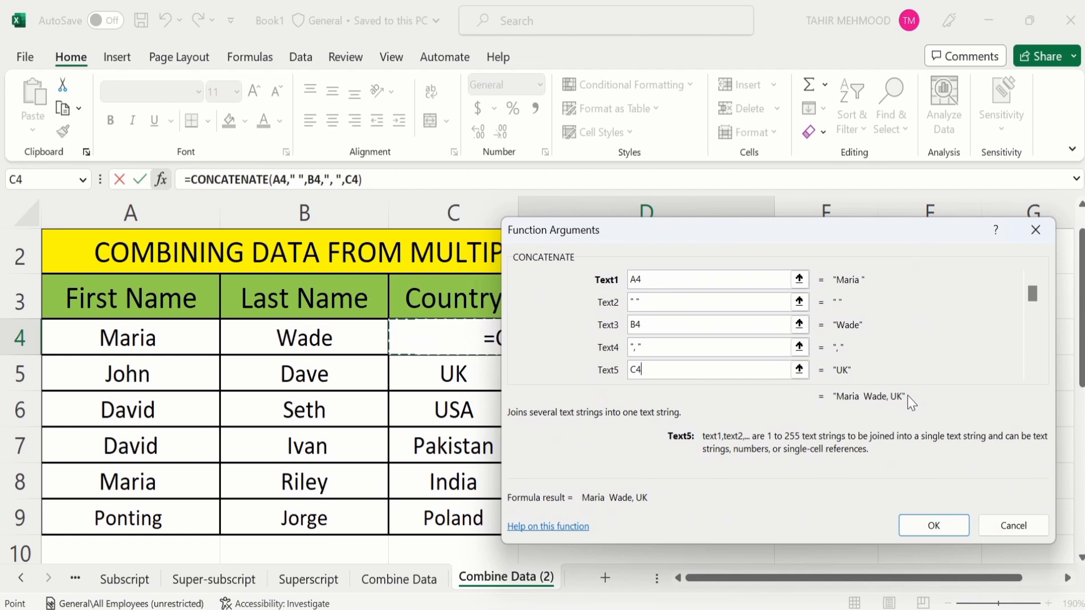
Step: Commit =CONCATENATE(A4," ",B4,", ",C4) in D4 and reselect D4 to verify the formula
click(919, 521)
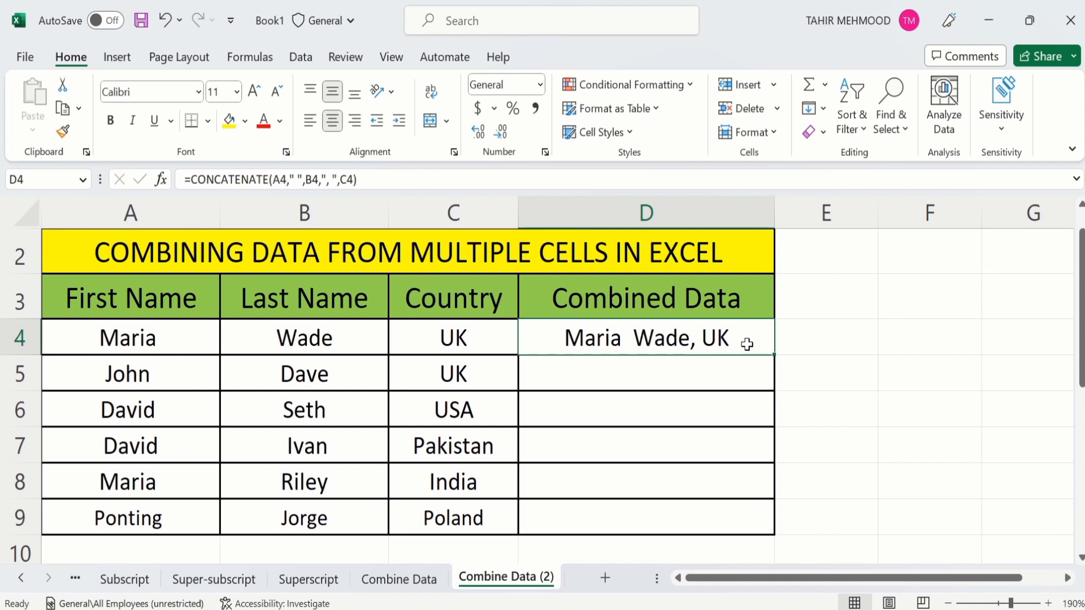
click(824, 371)
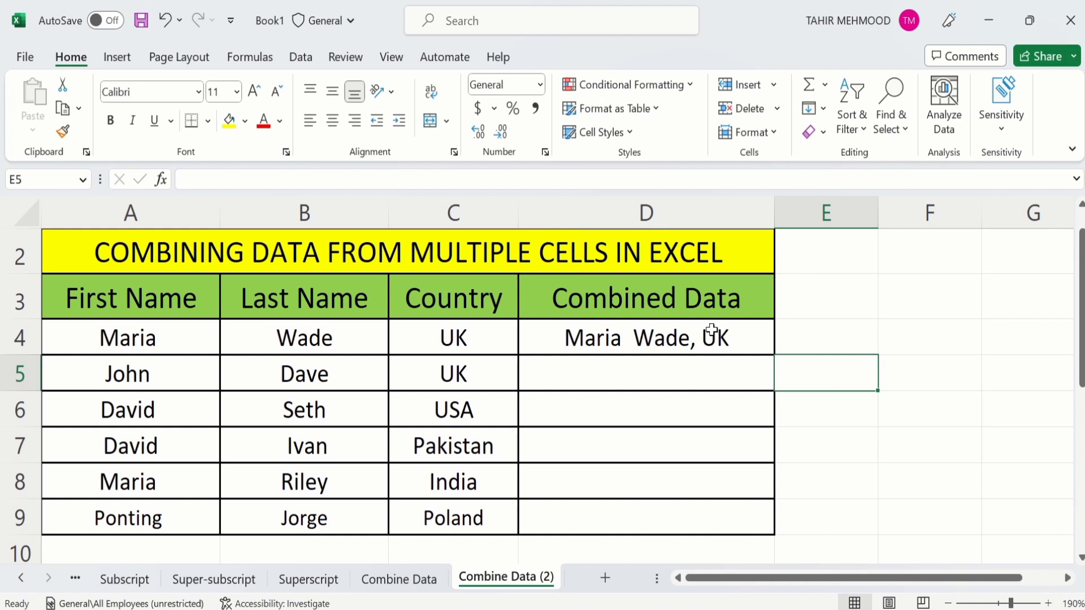
click(815, 340)
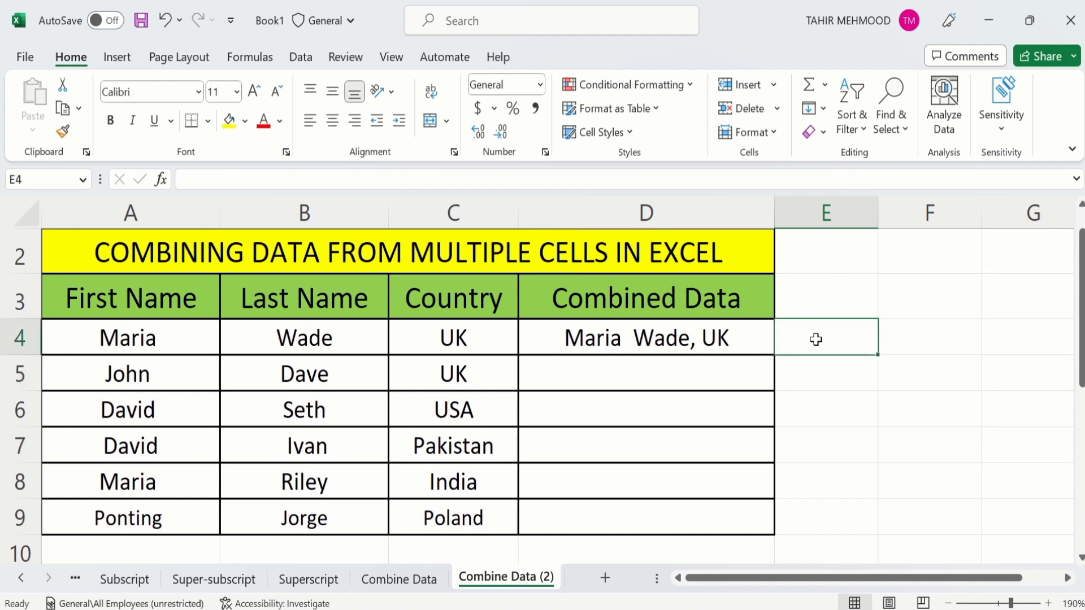
click(740, 338)
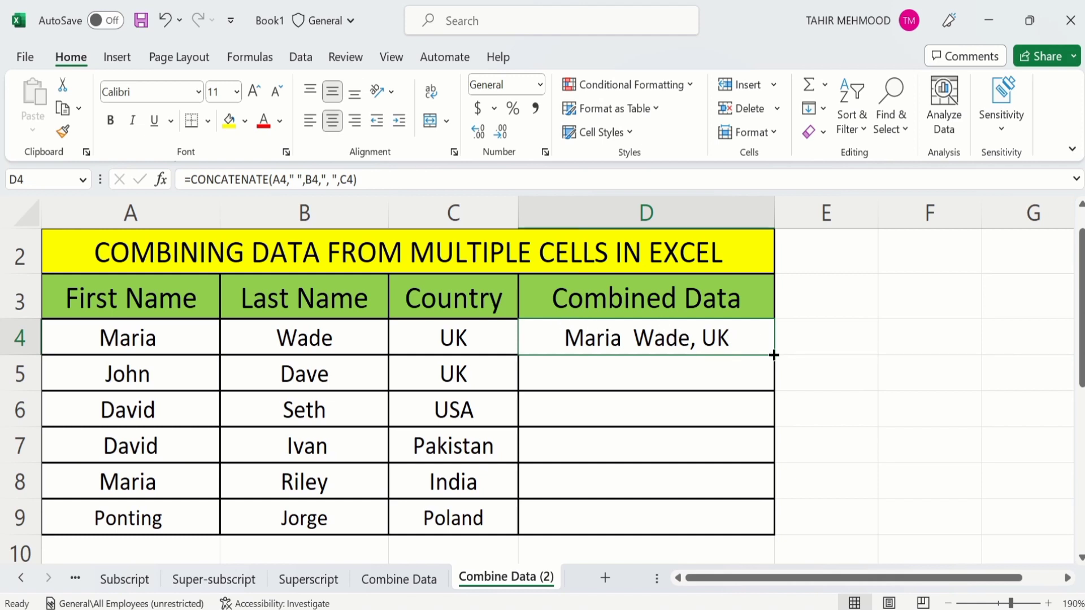
Step: Fill D4's CONCATENATE formula down through D9, then deselect
drag(774, 355, 768, 525)
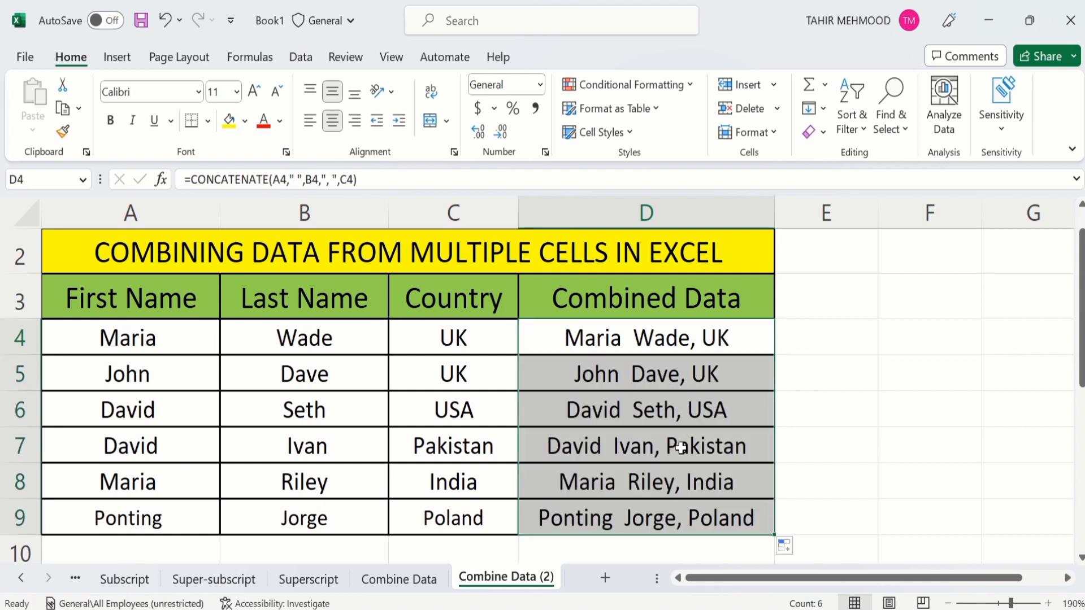
click(820, 414)
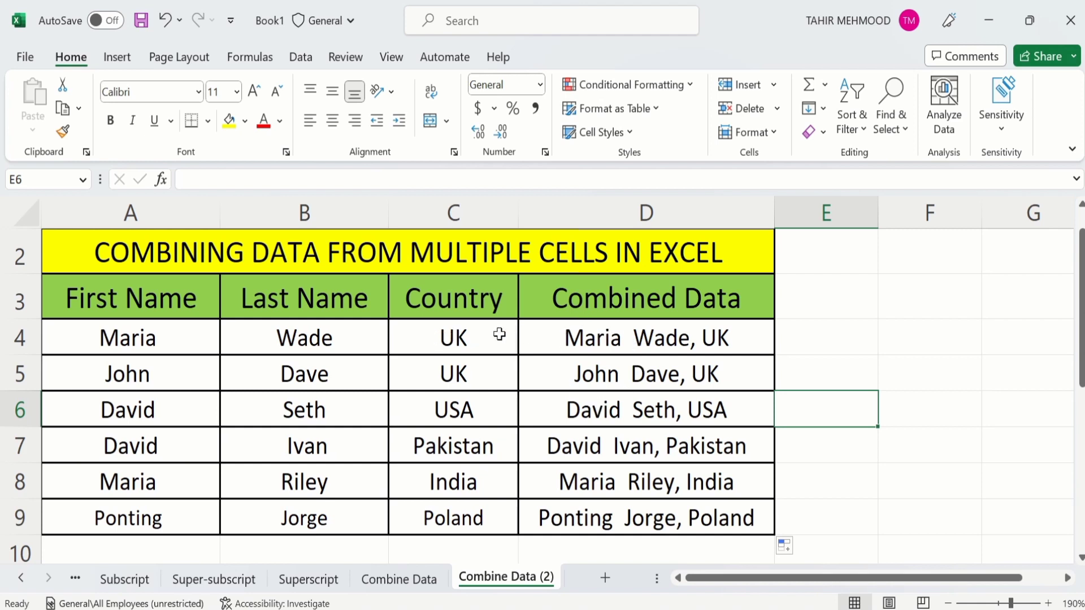
Step: Replace UK with Pakistan in C4 so D4's combined entry updates
double_click(470, 341)
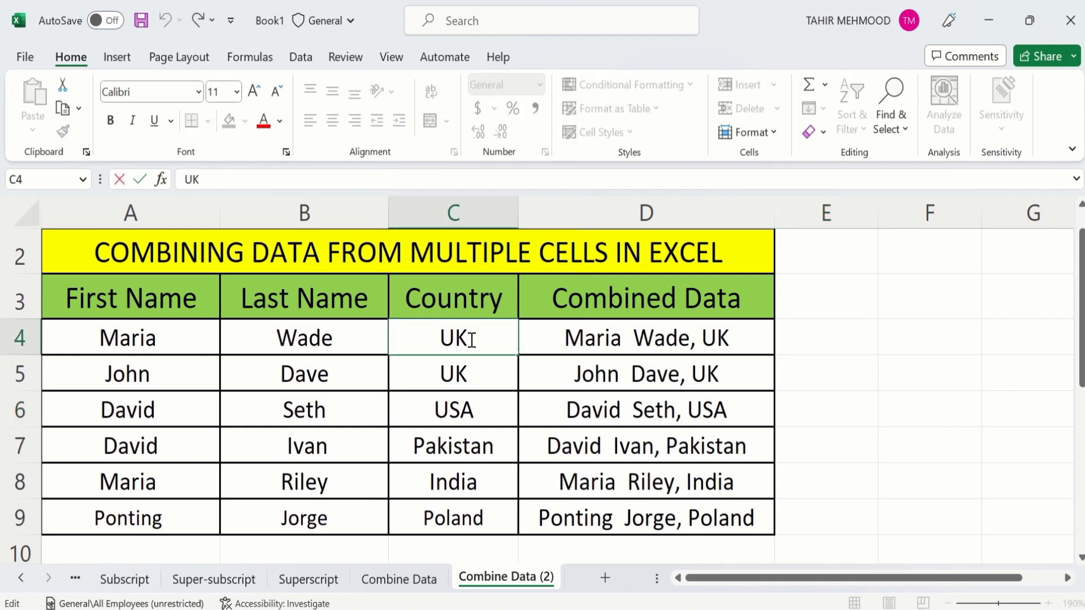
key(BackSpace)
key(BackSpace)
text(Pakistan)
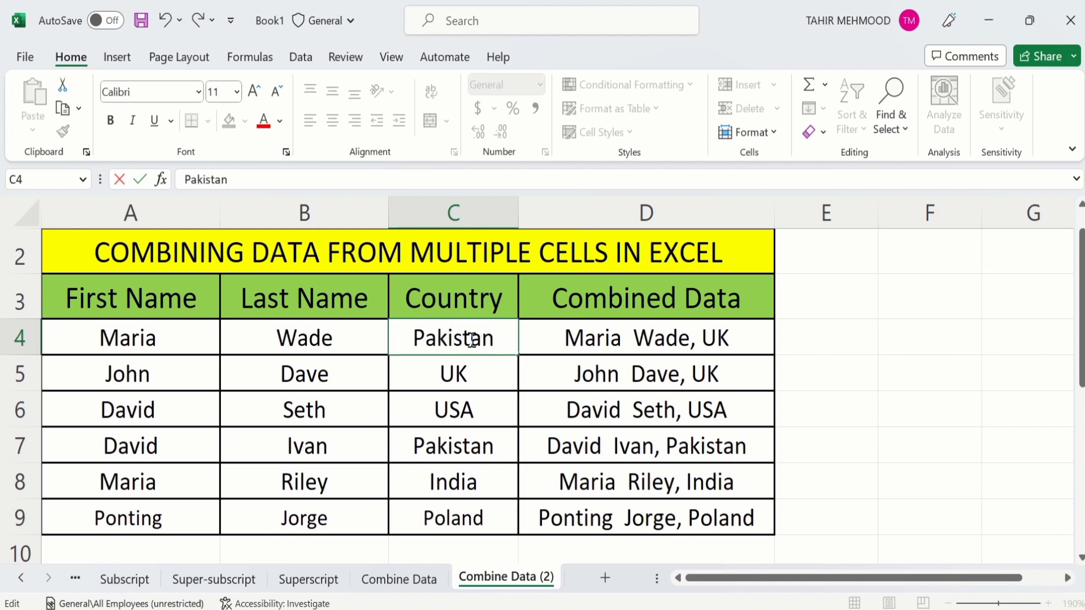
key(Return)
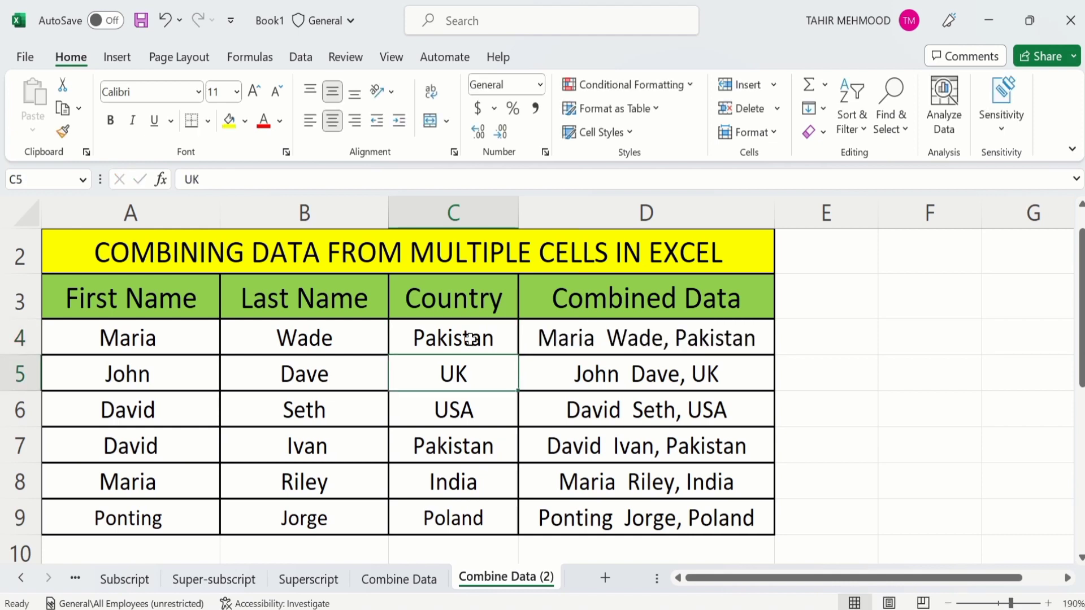